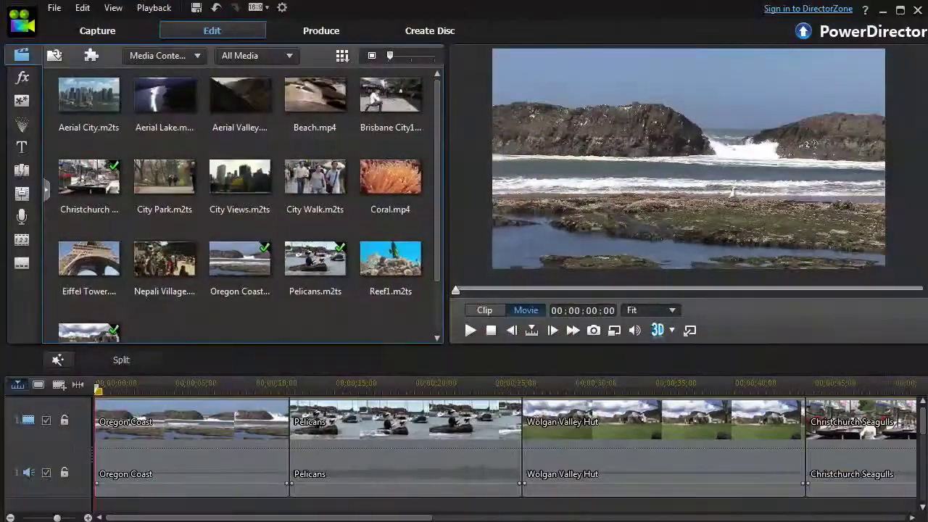
# Turn on video enhancement for the Oregon Coast clip at a low degree of 2.
pyautogui.click(187, 431)
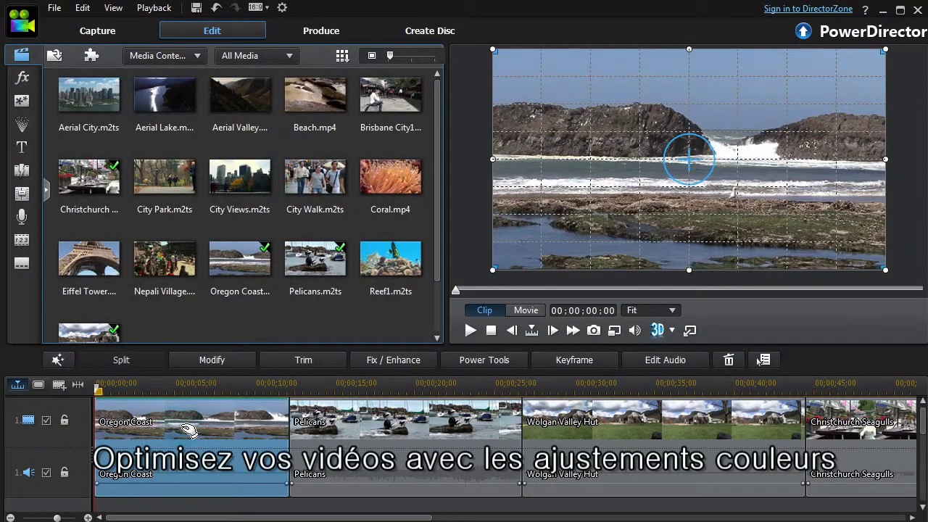
pyautogui.click(401, 359)
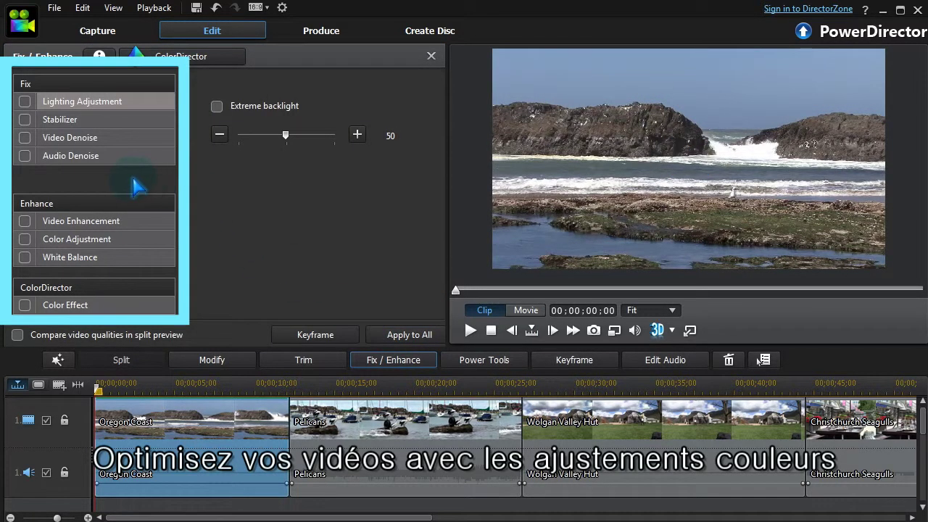
pyautogui.click(26, 221)
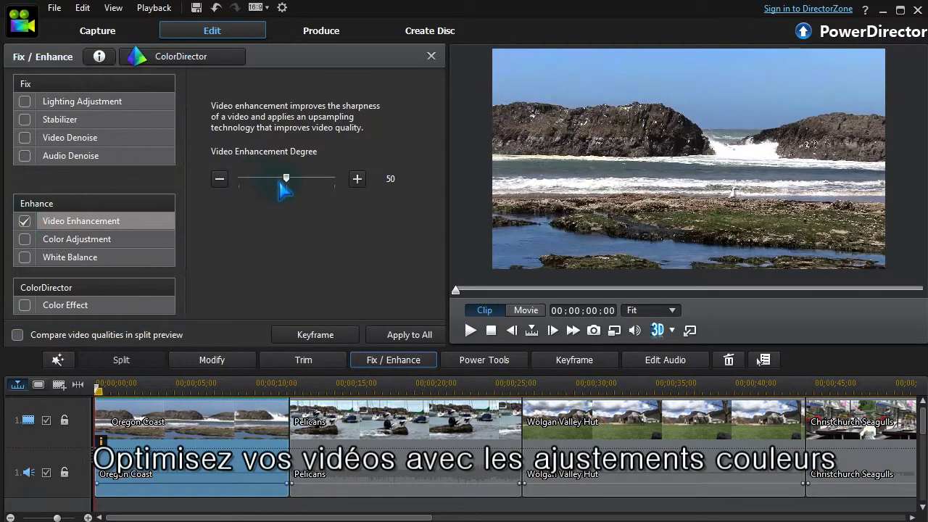
pyautogui.moveTo(287, 178); pyautogui.dragTo(240, 180)
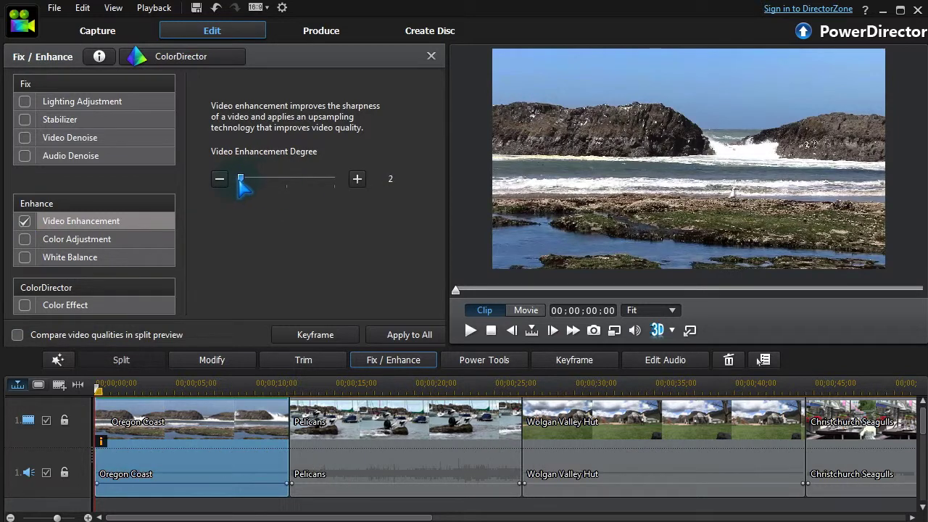
# Enable color adjustment with exposure 103 and vibrancy 5.
pyautogui.click(25, 239)
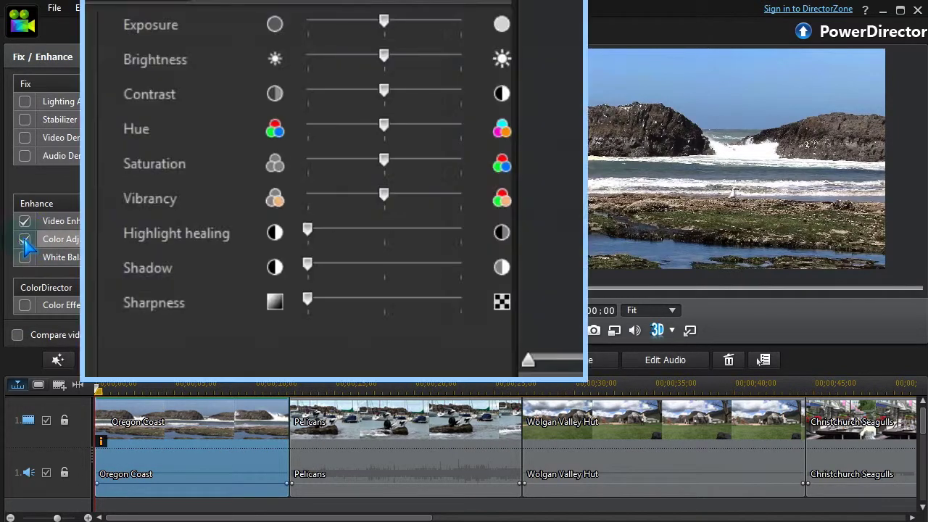
pyautogui.moveTo(385, 22); pyautogui.dragTo(387, 22)
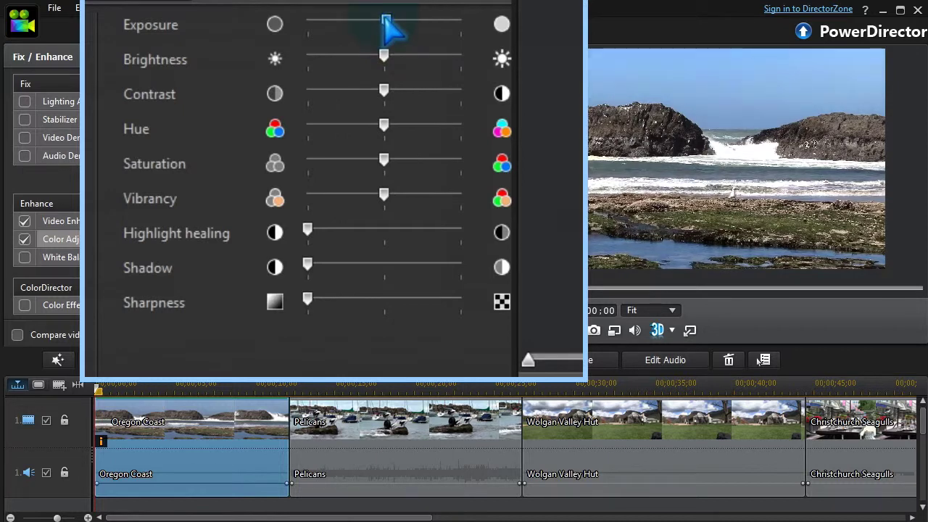
pyautogui.moveTo(384, 195); pyautogui.dragTo(395, 194)
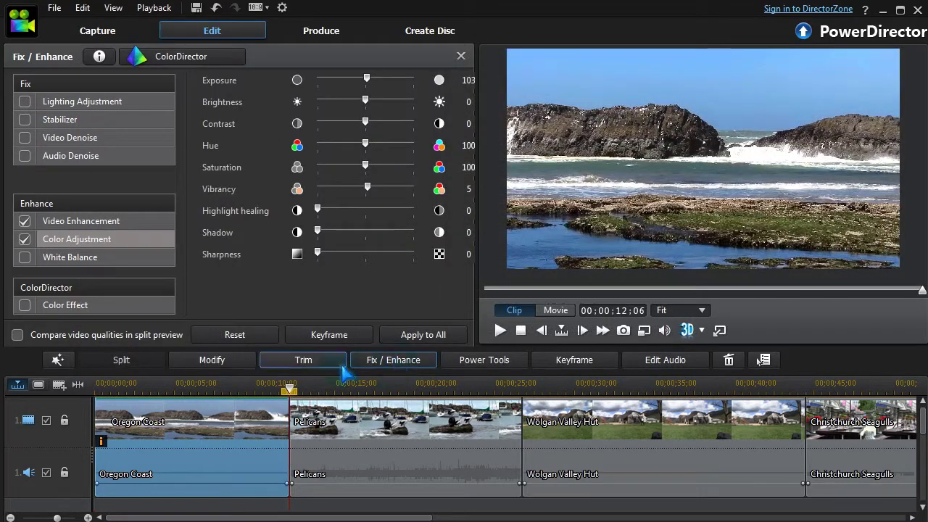
# Compare the before/after split preview, scrub the color keyframes, then close Keyframe Settings.
pyautogui.click(17, 335)
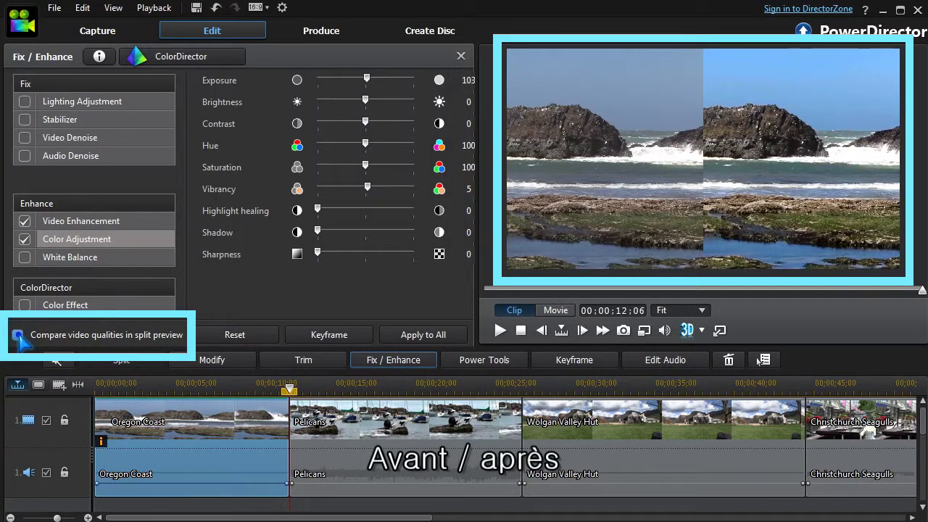
pyautogui.click(17, 335)
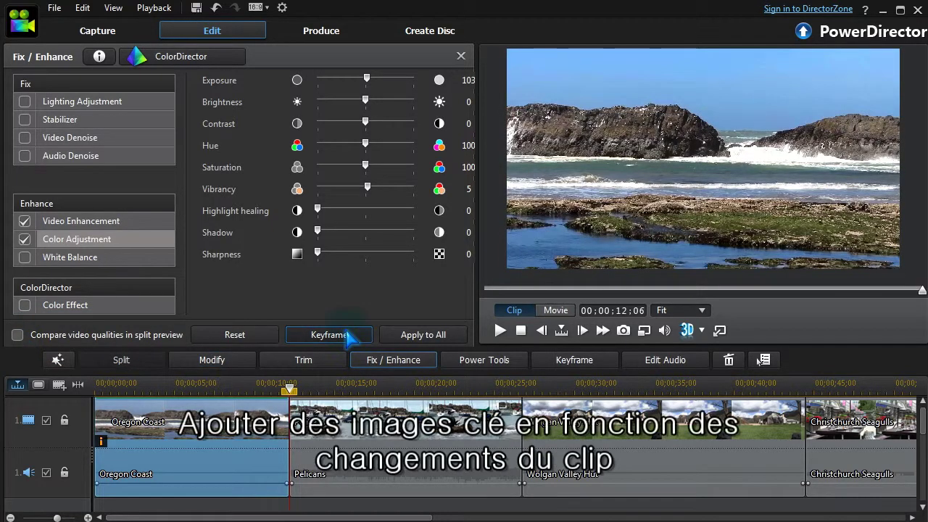
pyautogui.click(348, 336)
pyautogui.click(221, 80)
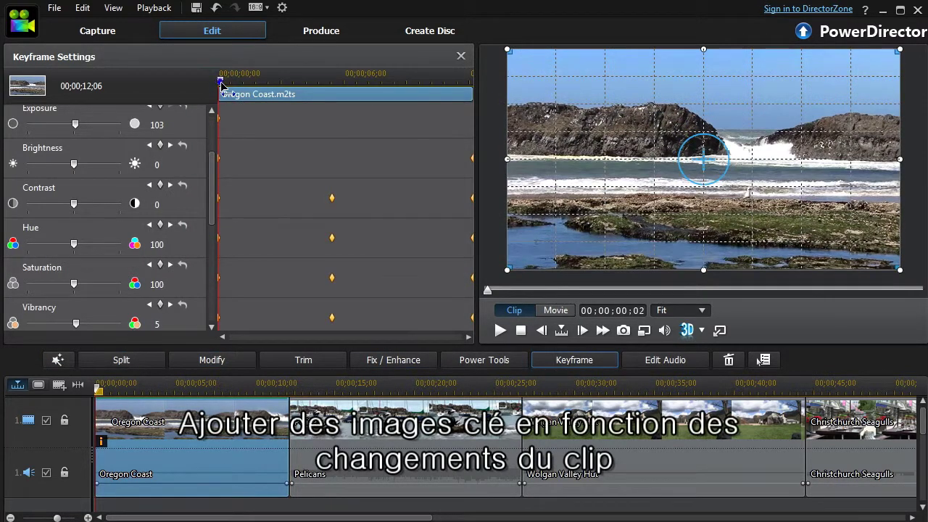
pyautogui.moveTo(221, 85); pyautogui.dragTo(473, 101)
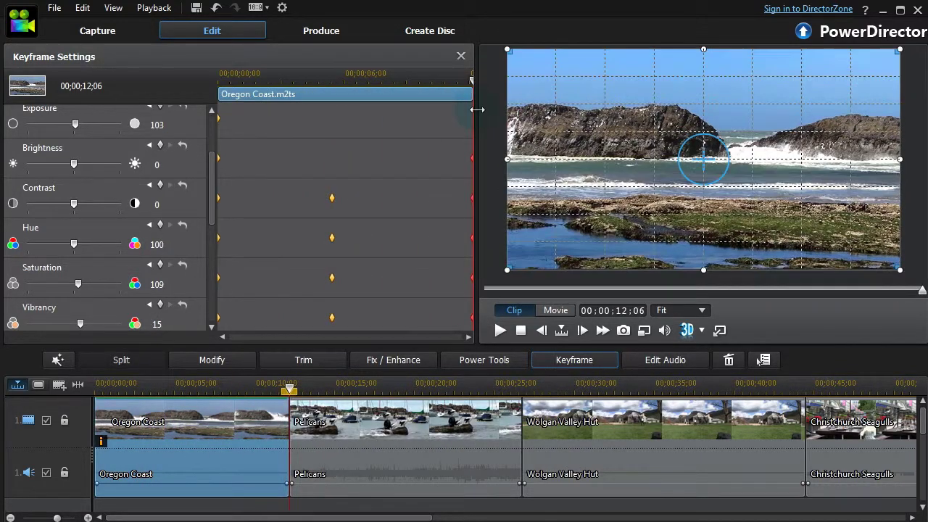
pyautogui.click(460, 56)
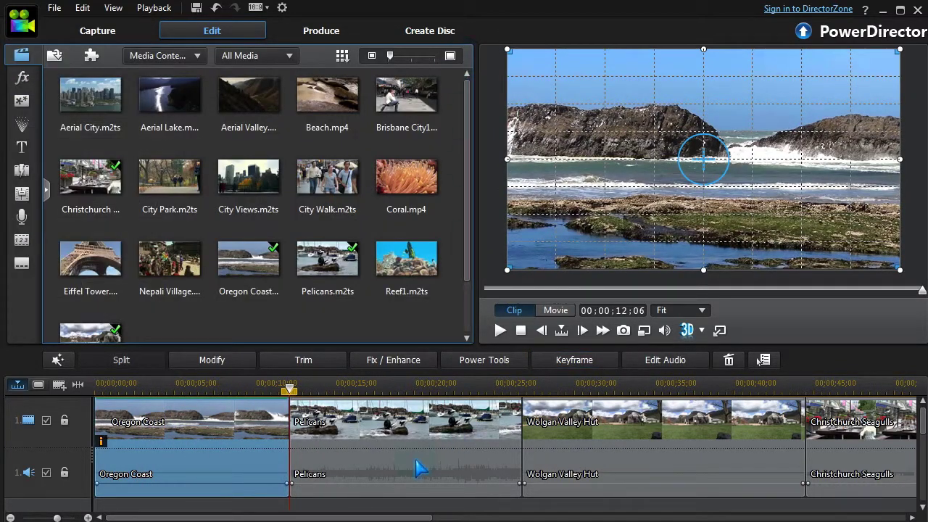
# Apply the HDR Edge I color effect preset to the Pelicans clip and close Fix/Enhance.
pyautogui.click(419, 470)
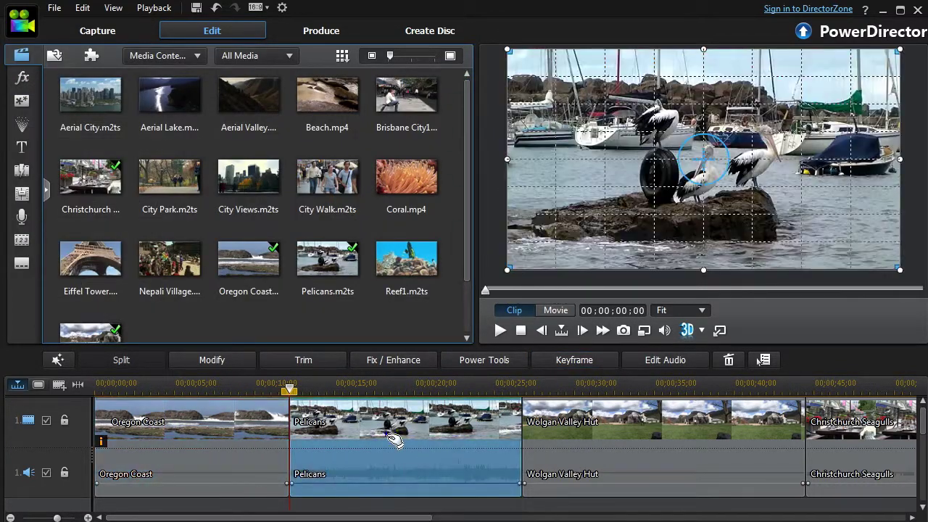
pyautogui.click(403, 363)
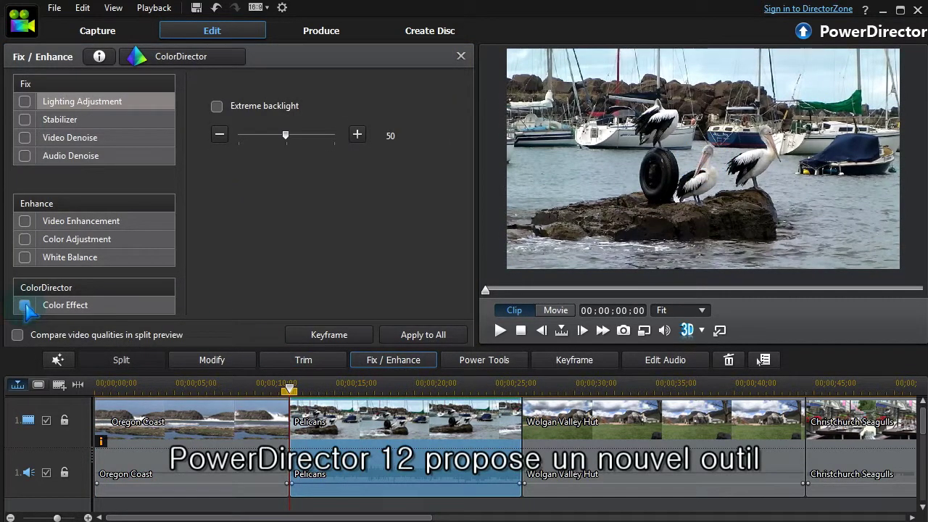
pyautogui.click(25, 305)
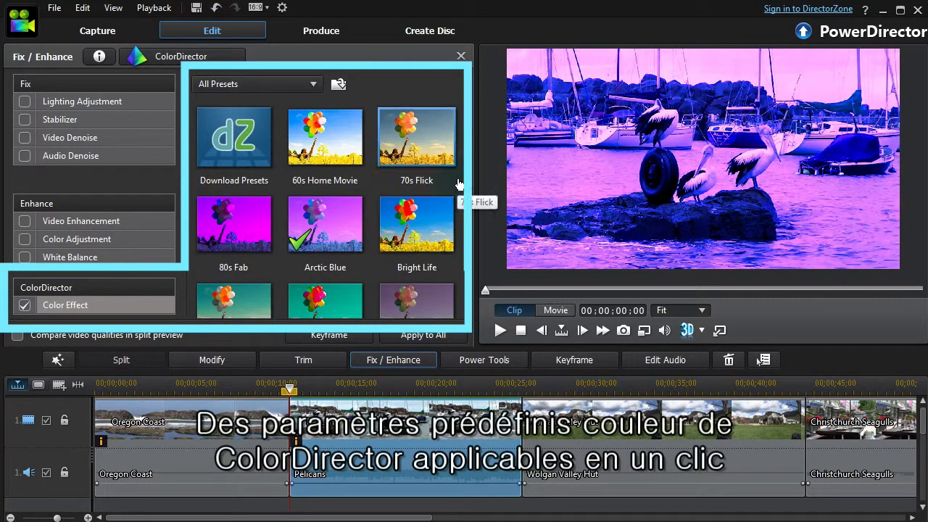
pyautogui.moveTo(468, 145); pyautogui.dragTo(482, 249)
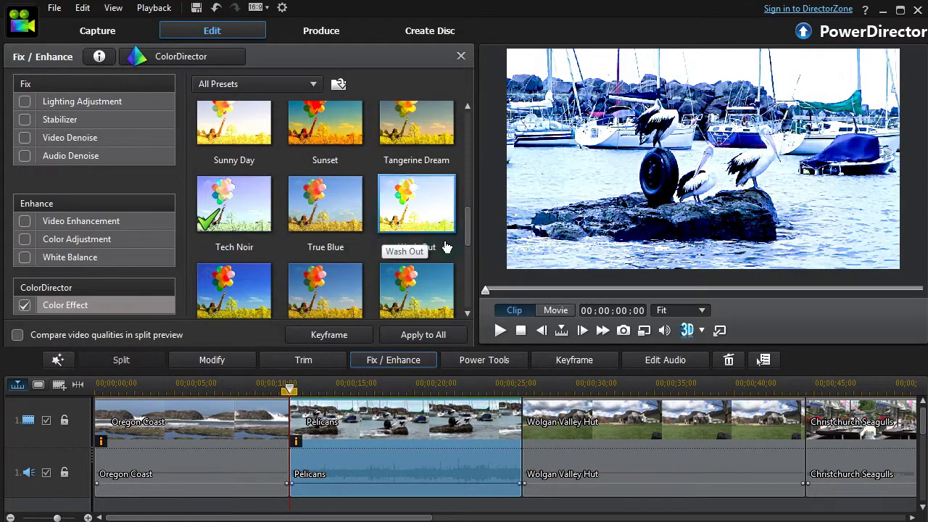
pyautogui.moveTo(472, 244); pyautogui.dragTo(479, 290)
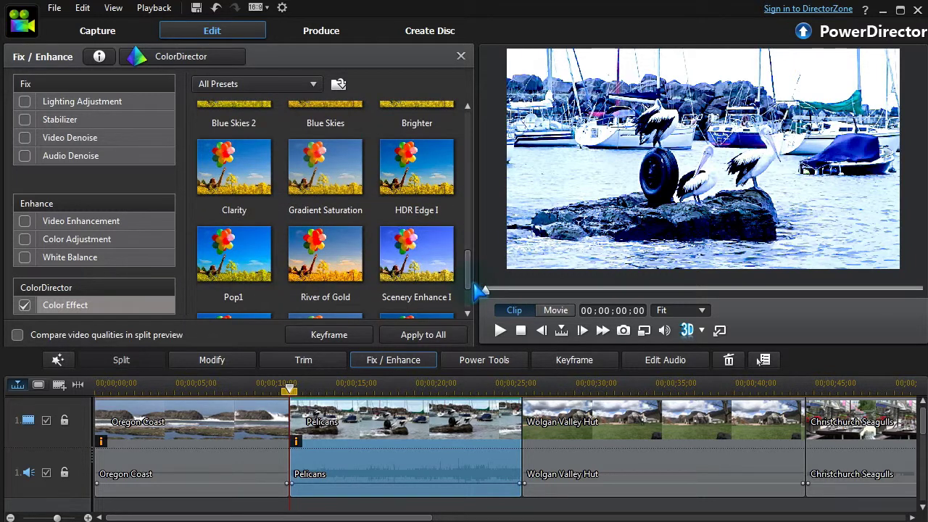
pyautogui.click(417, 187)
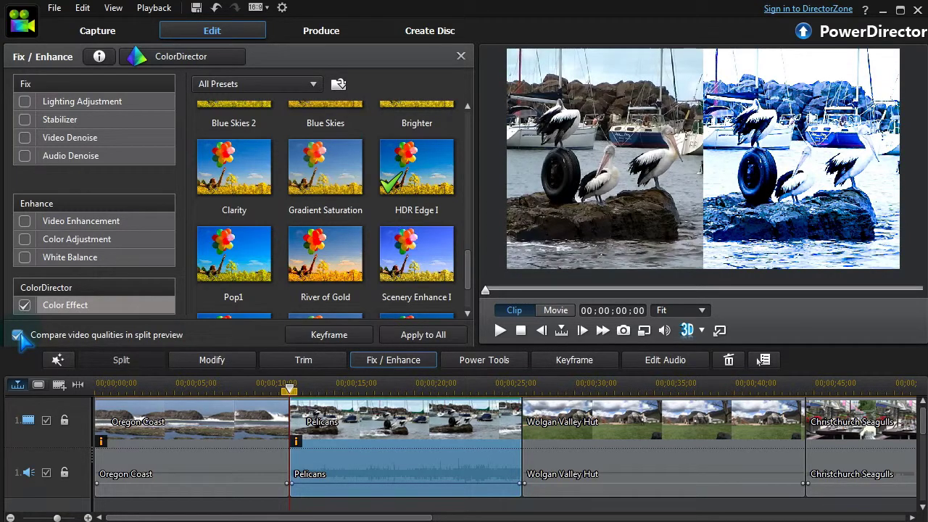
pyautogui.moveTo(468, 290); pyautogui.dragTo(470, 313)
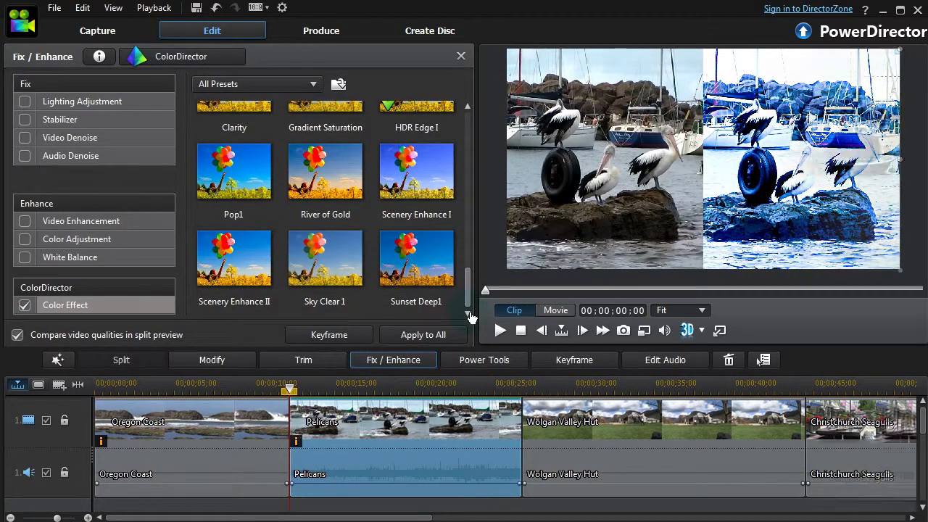
pyautogui.click(457, 425)
# Open the Wolgan Valley Hut clip for grading, browse the preset groups, and undo the Aged look.
pyautogui.click(643, 448)
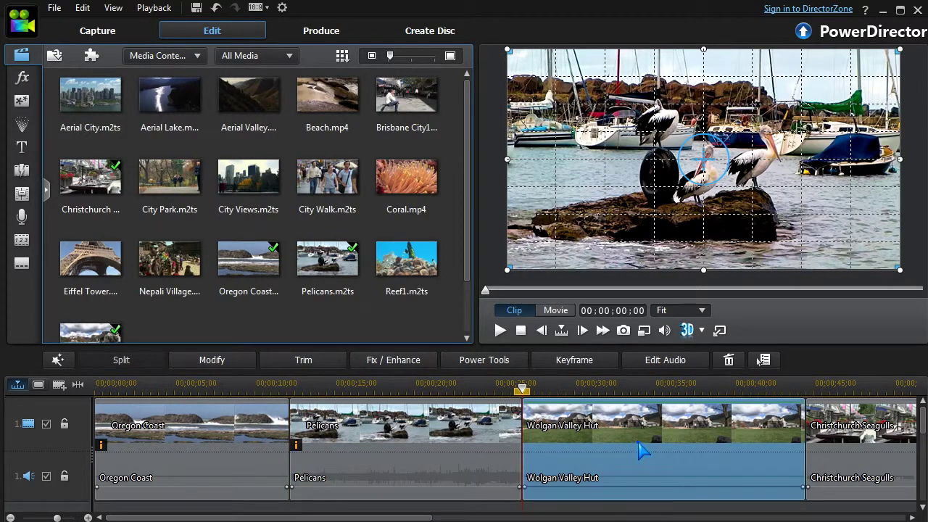
pyautogui.click(412, 361)
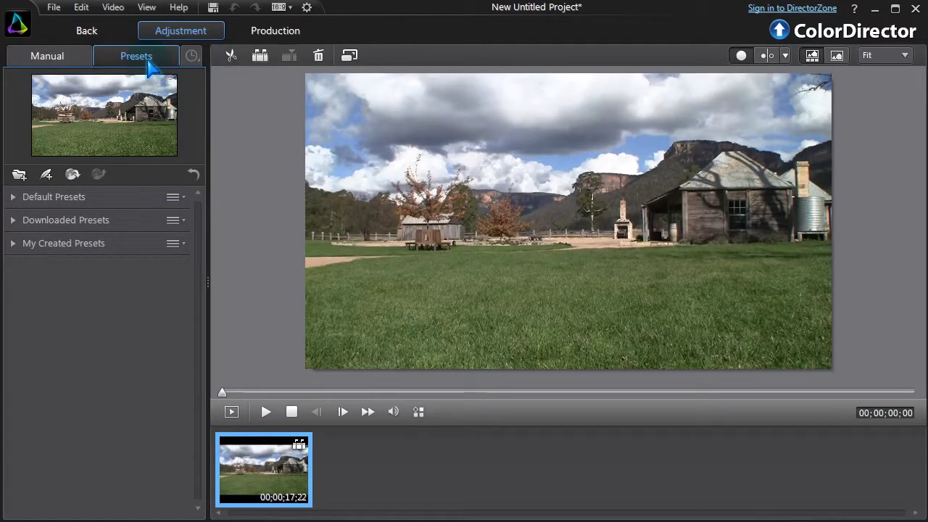
pyautogui.click(12, 200)
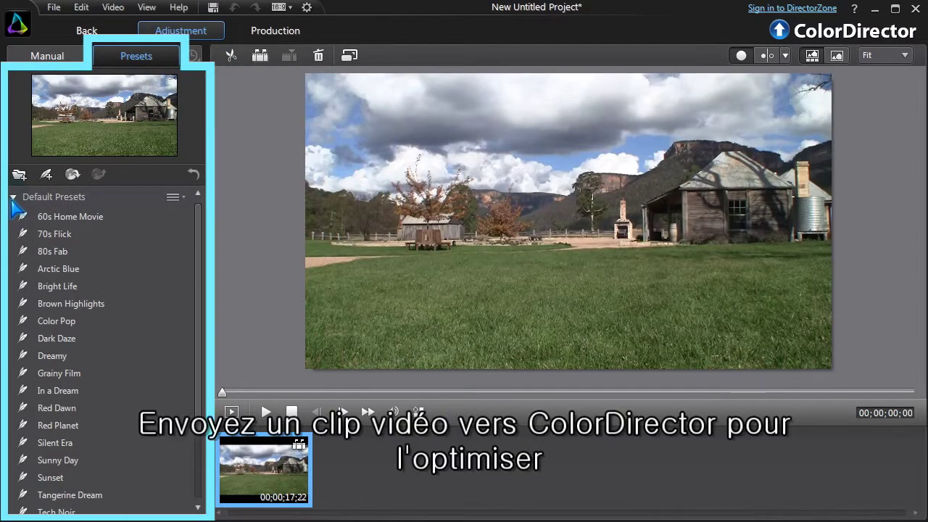
pyautogui.click(13, 201)
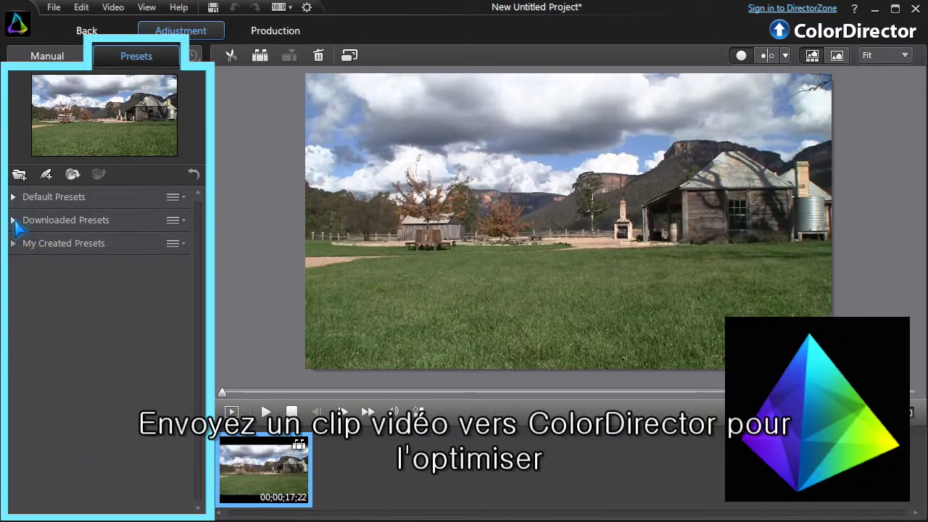
pyautogui.click(13, 220)
pyautogui.click(97, 292)
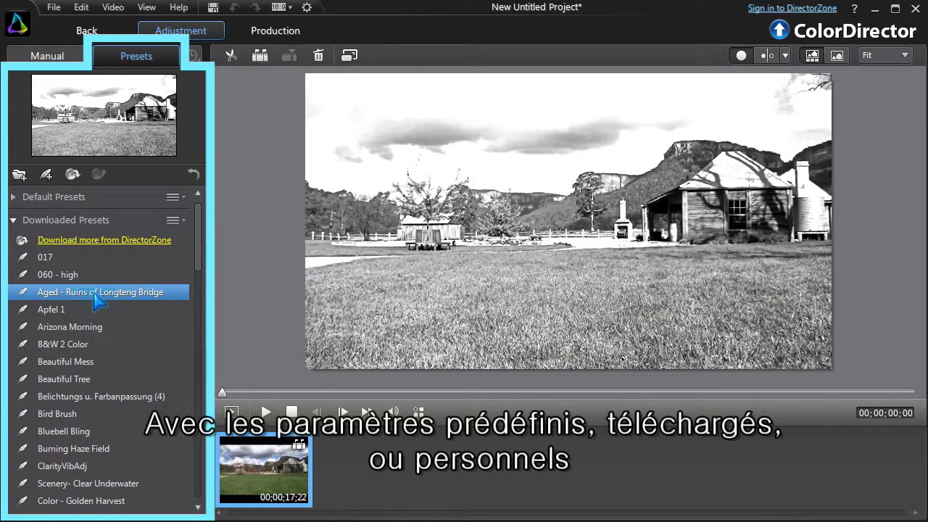
pyautogui.hotkey('ctrl', 'z')
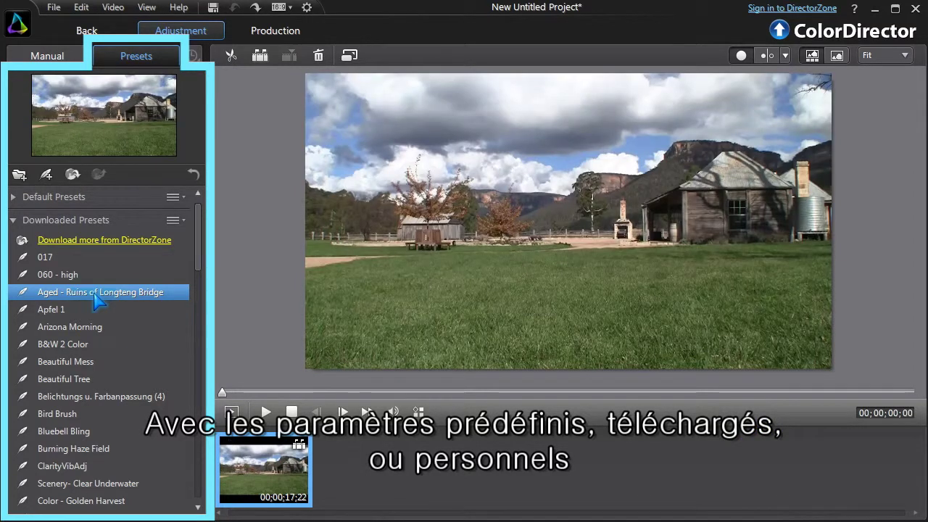
# Try HDR Edge I from My Created Presets, undo it, then apply Scenery Enhance II.
pyautogui.click(13, 220)
pyautogui.click(13, 243)
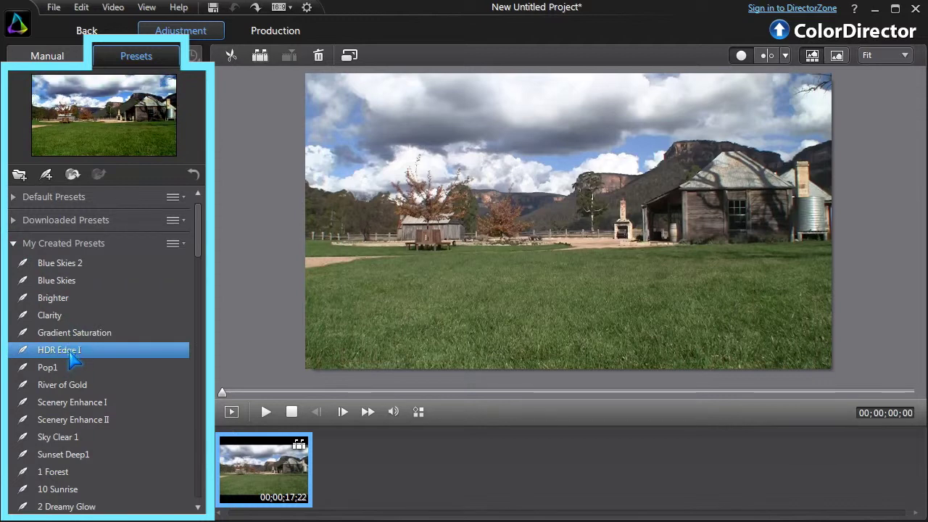
pyautogui.click(72, 356)
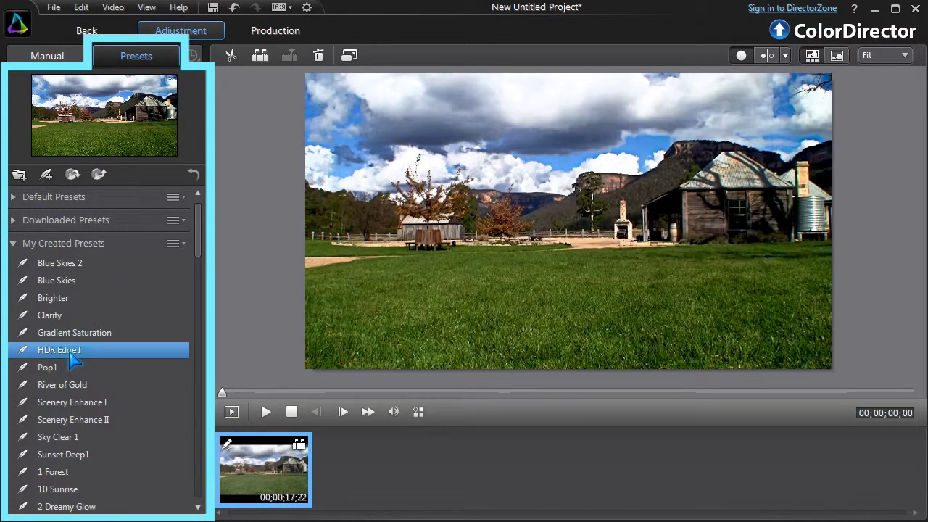
pyautogui.hotkey('ctrl', 'z')
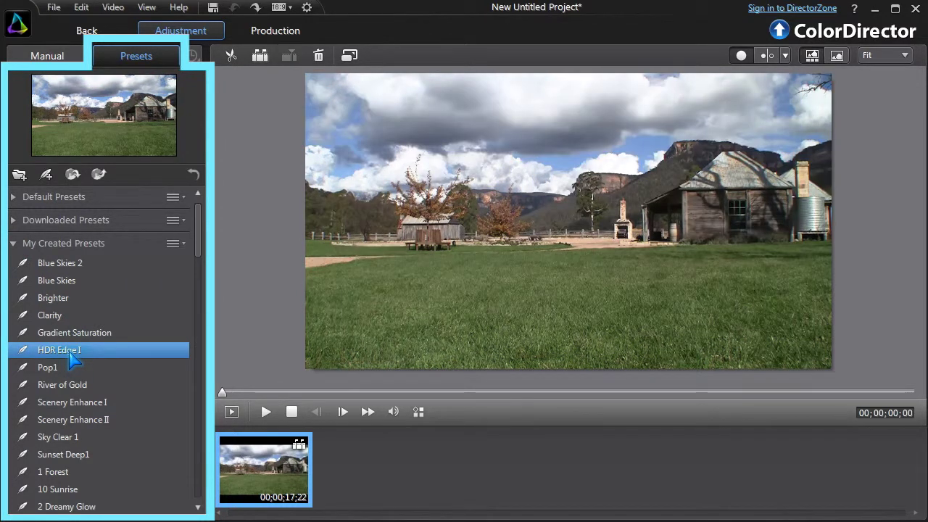
pyautogui.click(86, 425)
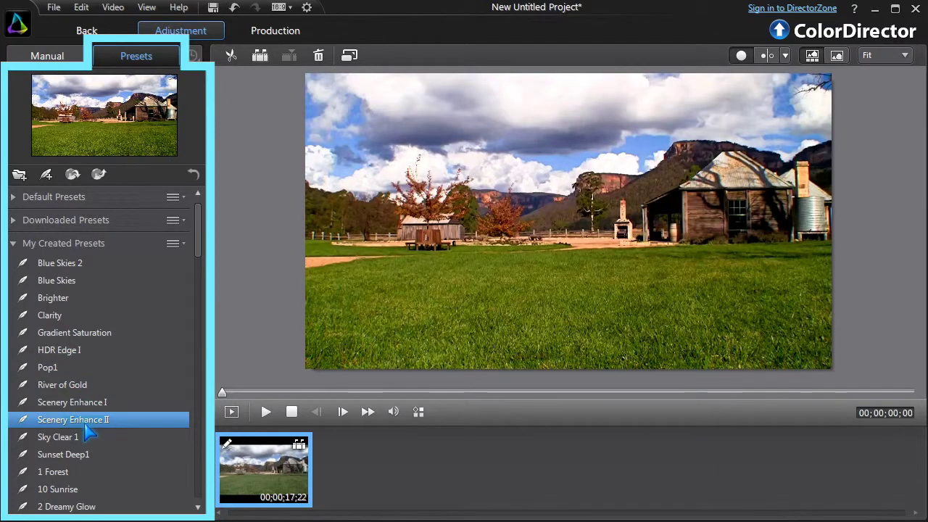
# Reset the manual adjustments, then set Temperature to -17 and Exposure to -0.48.
pyautogui.click(60, 62)
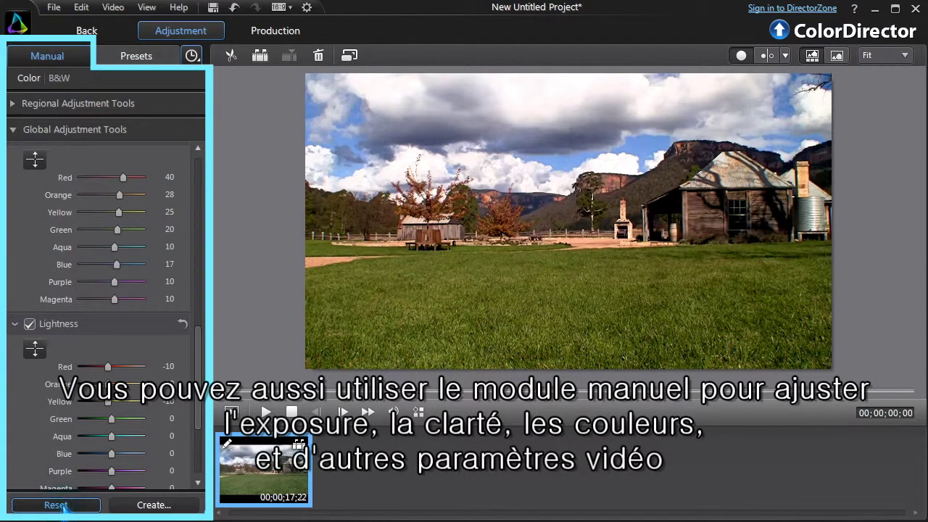
pyautogui.click(64, 508)
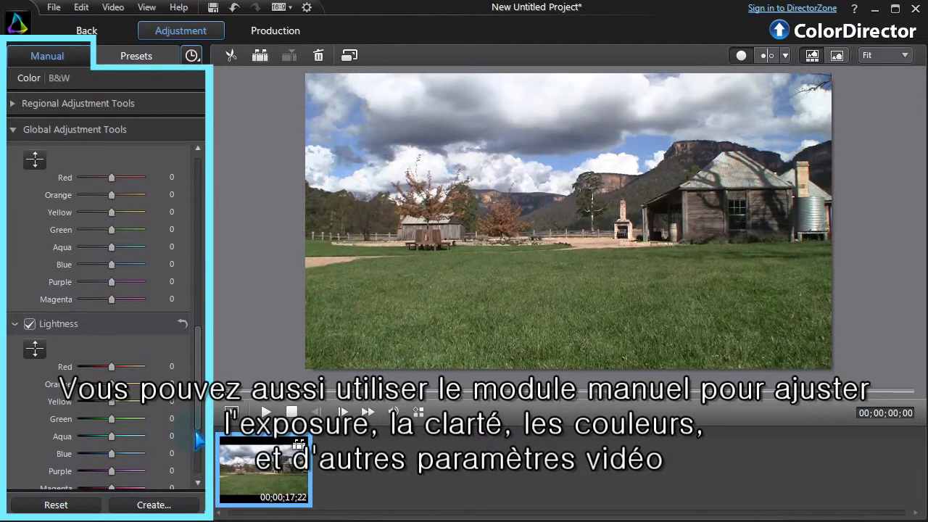
pyautogui.scroll(10, 109, 305)
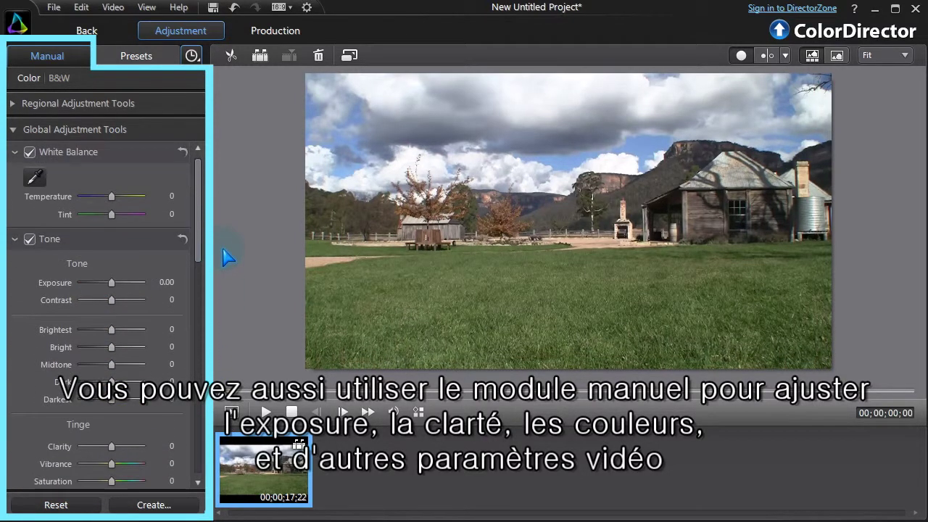
pyautogui.moveTo(111, 197); pyautogui.dragTo(106, 197)
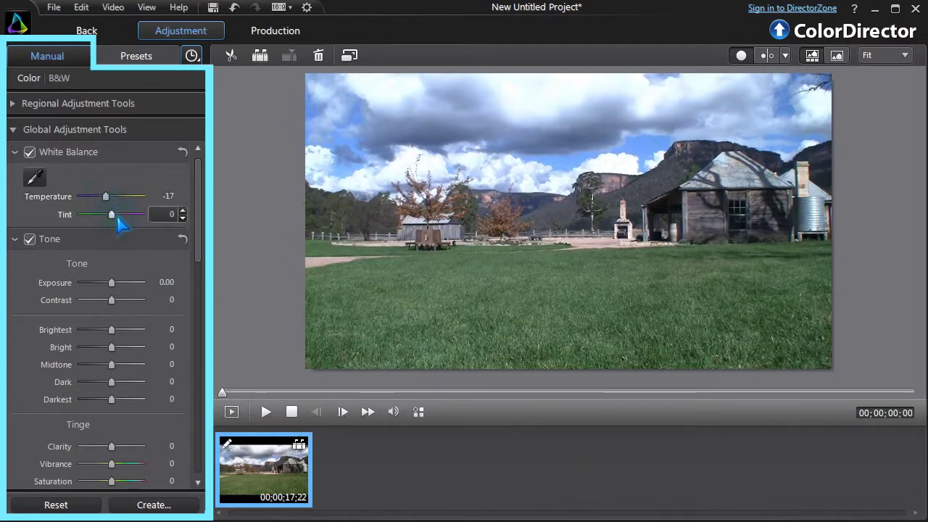
pyautogui.moveTo(113, 283); pyautogui.dragTo(110, 283)
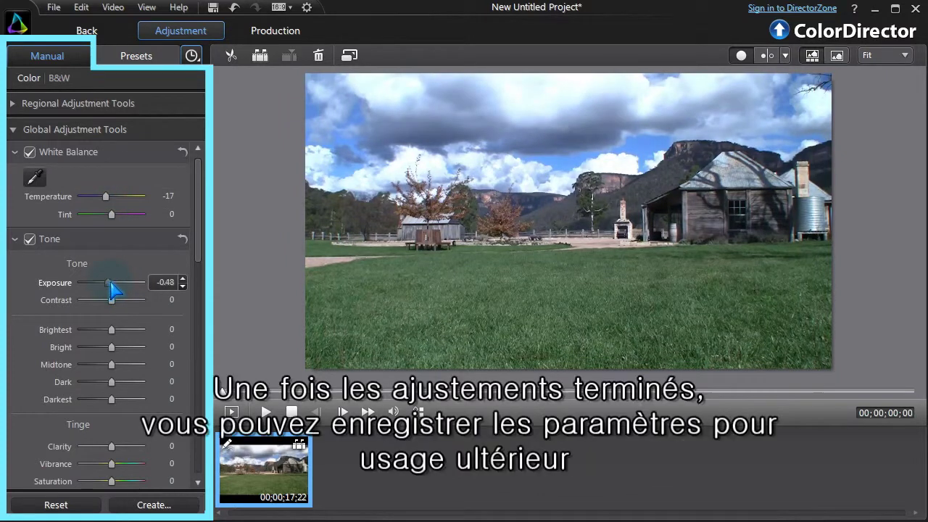
pyautogui.scroll(-10, 114, 356)
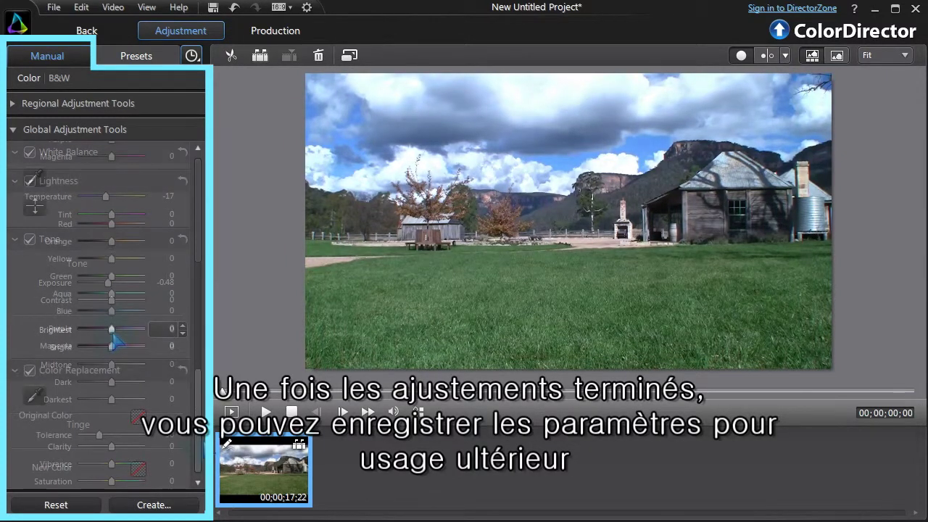
pyautogui.click(160, 507)
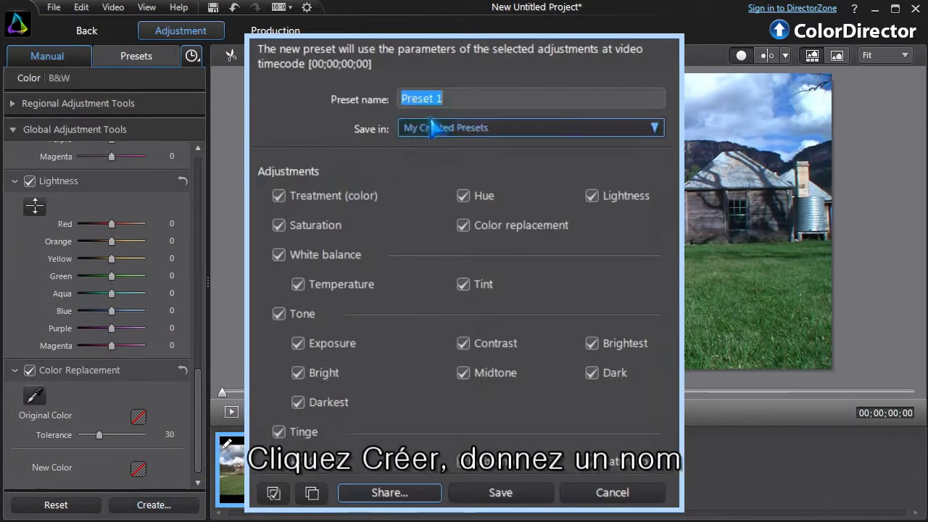
# Name the new preset 'Clear' and save it under My Created Presets.
pyautogui.write('Clear')
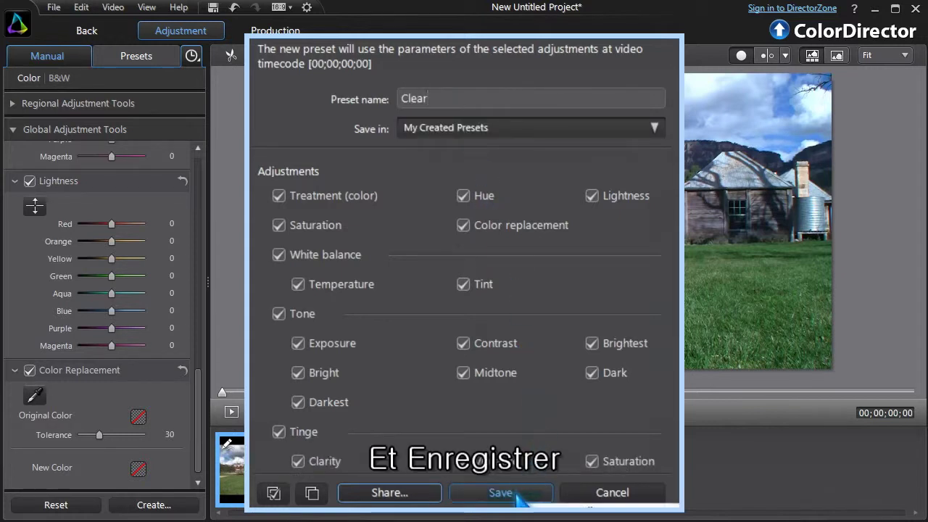
pyautogui.click(517, 496)
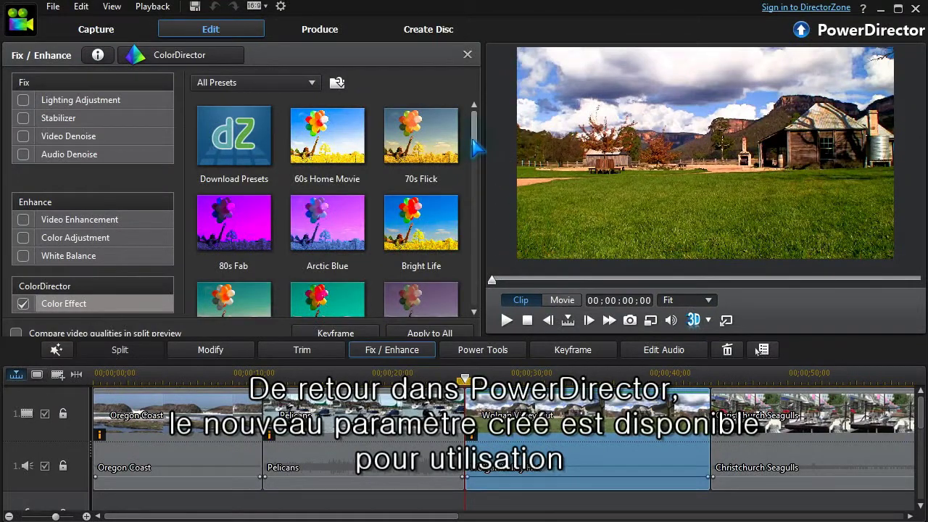
# Scroll the Color Effect preset list to locate the new Clear preset.
pyautogui.moveTo(478, 148); pyautogui.dragTo(483, 262)
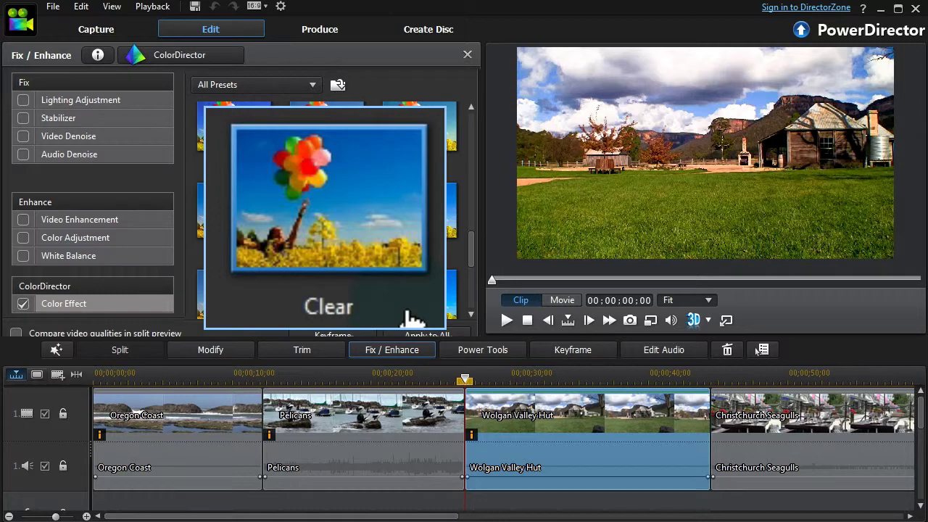
pyautogui.moveTo(479, 262); pyautogui.dragTo(475, 150)
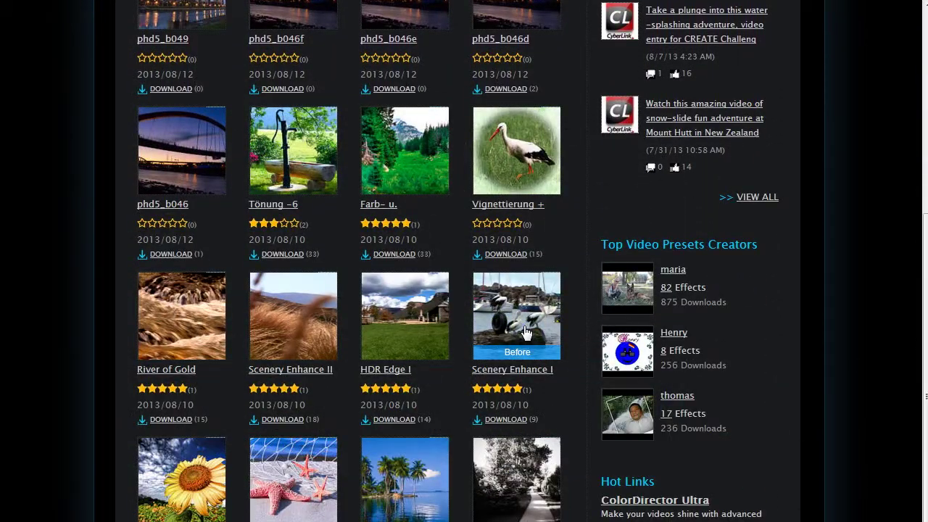
# Open the Scenery Enhance I video preset's details page from the DirectorZone listing.
pyautogui.click(524, 325)
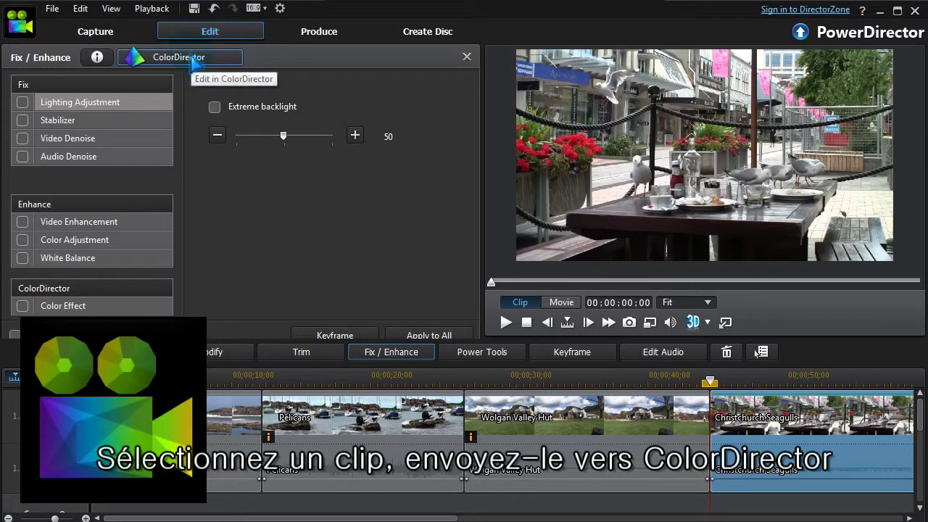
# Send Christchurch Seagulls to ColorDirector and lower its Clarity from 70 to 30.
pyautogui.click(192, 57)
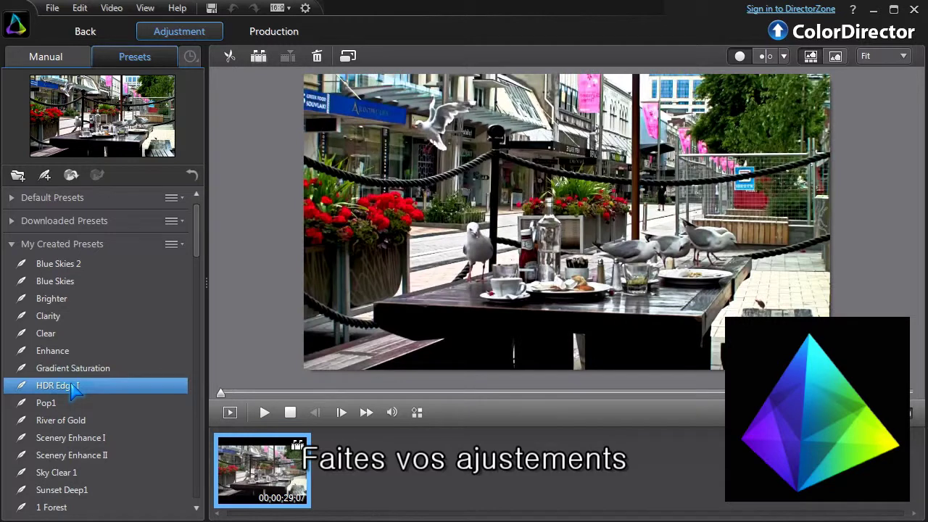
pyautogui.click(60, 60)
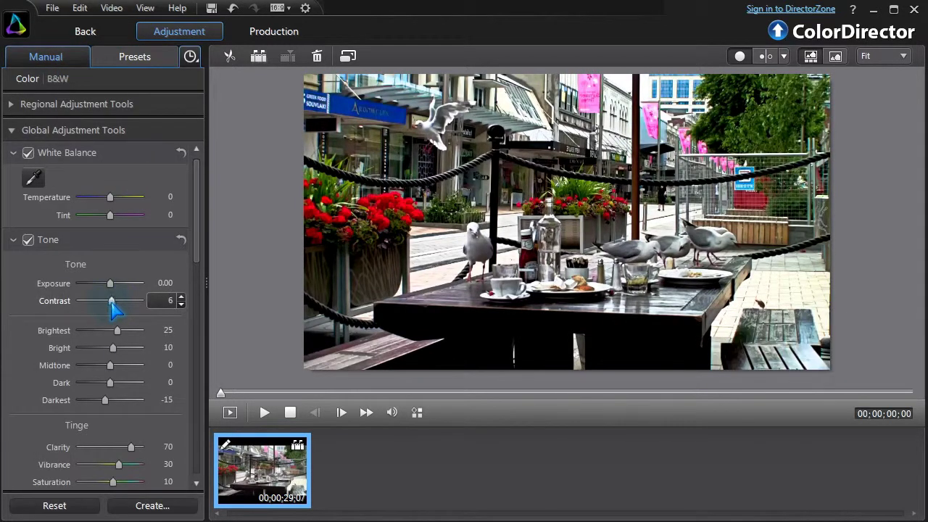
pyautogui.moveTo(197, 262); pyautogui.dragTo(196, 331)
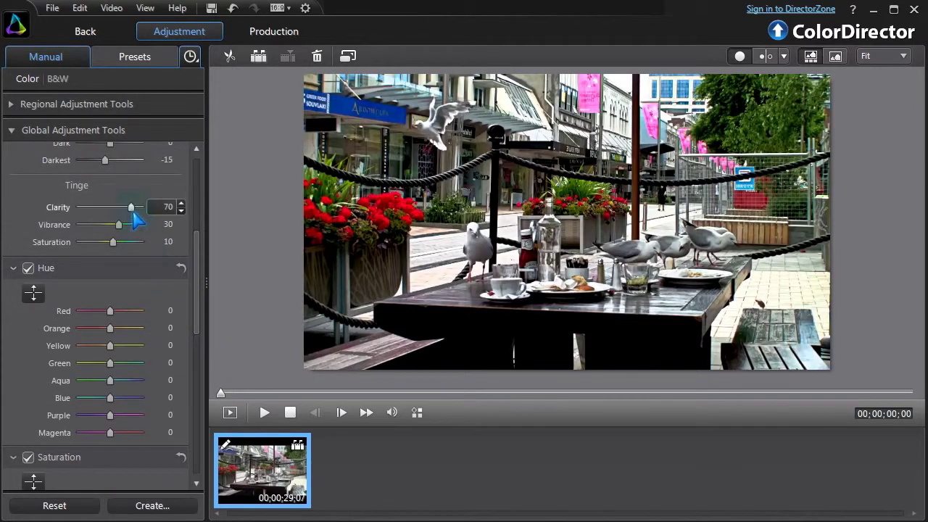
pyautogui.moveTo(133, 214); pyautogui.dragTo(119, 208)
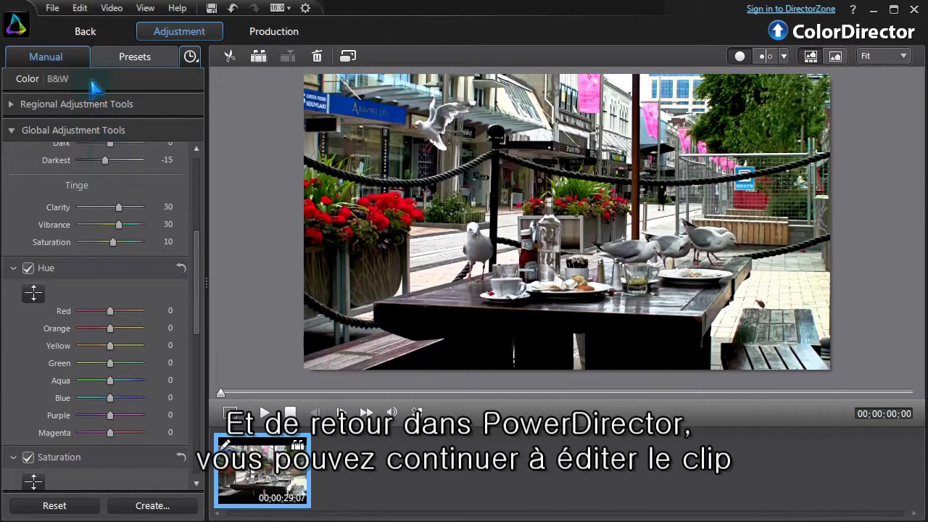
# Leave ColorDirector and return to Fix/Enhance with the regraded Christchurch Seagulls clip.
pyautogui.click(86, 34)
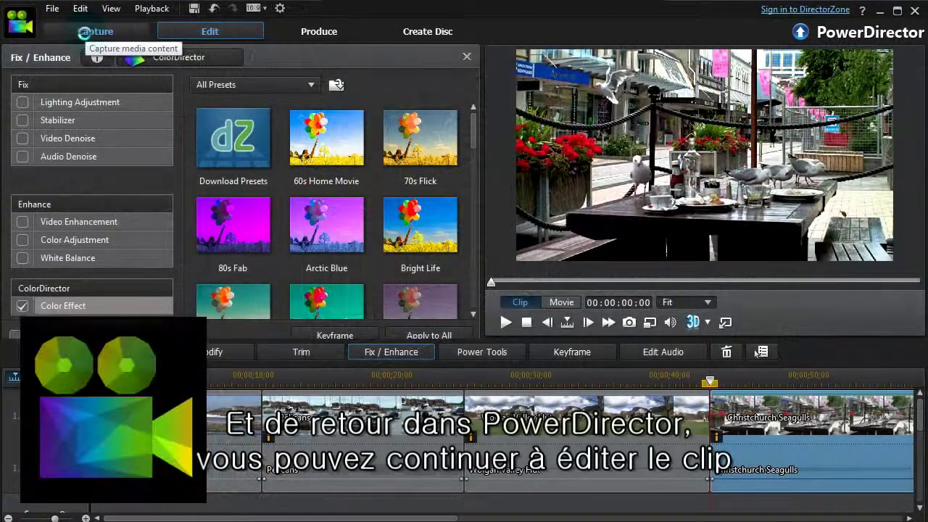